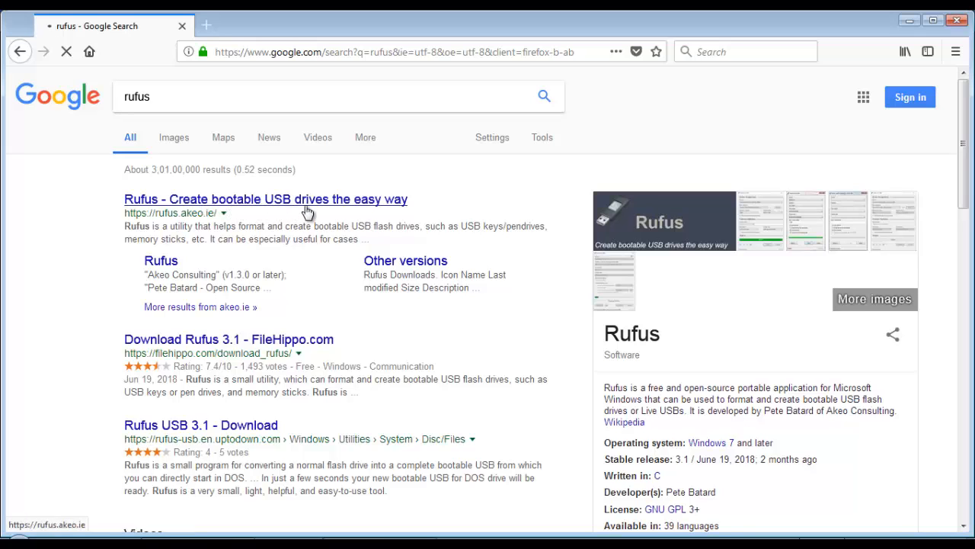
Step: Open the official Rufus site from the search results and download the Rufus 3.1 executable
click(356, 201)
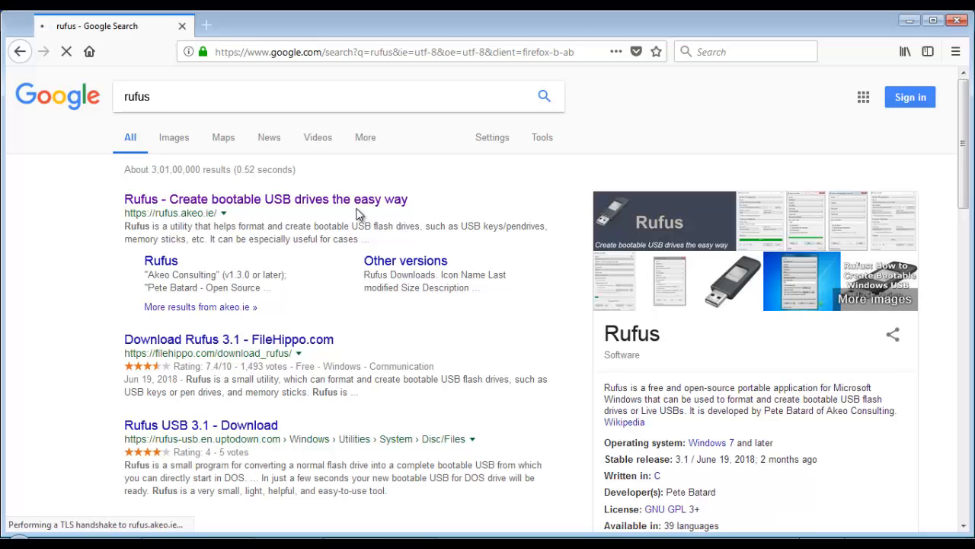
scroll(356, 208, down, 2)
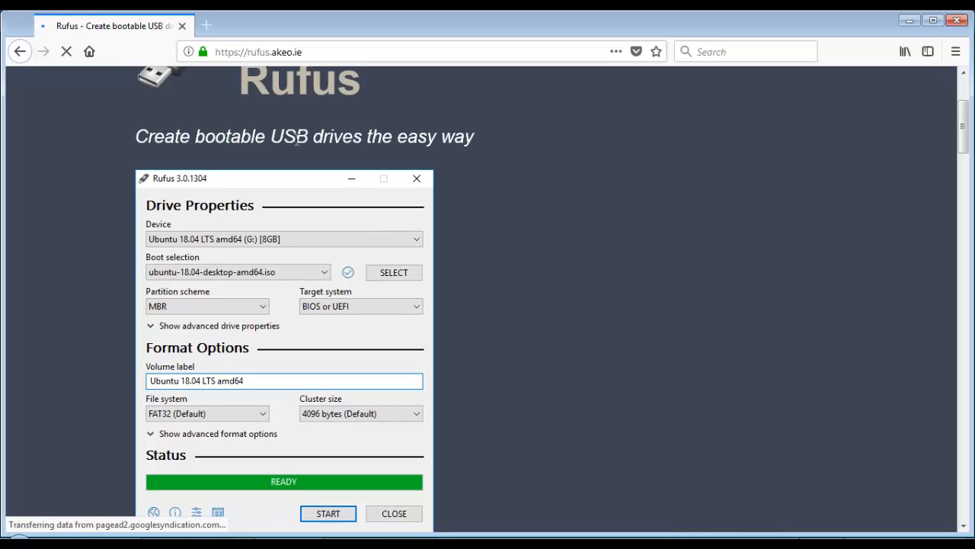
scroll(483, 152, down, 4)
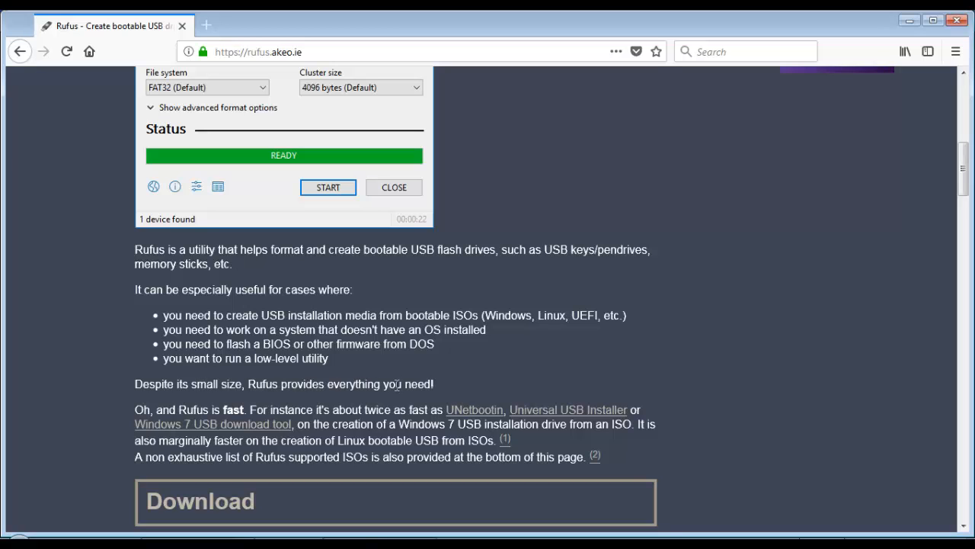
scroll(318, 378, down, 3)
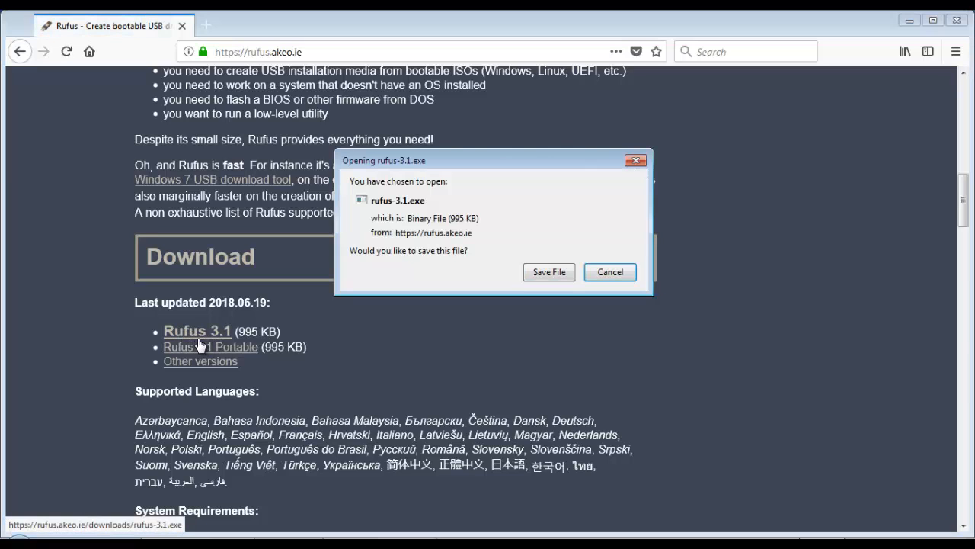
click(537, 272)
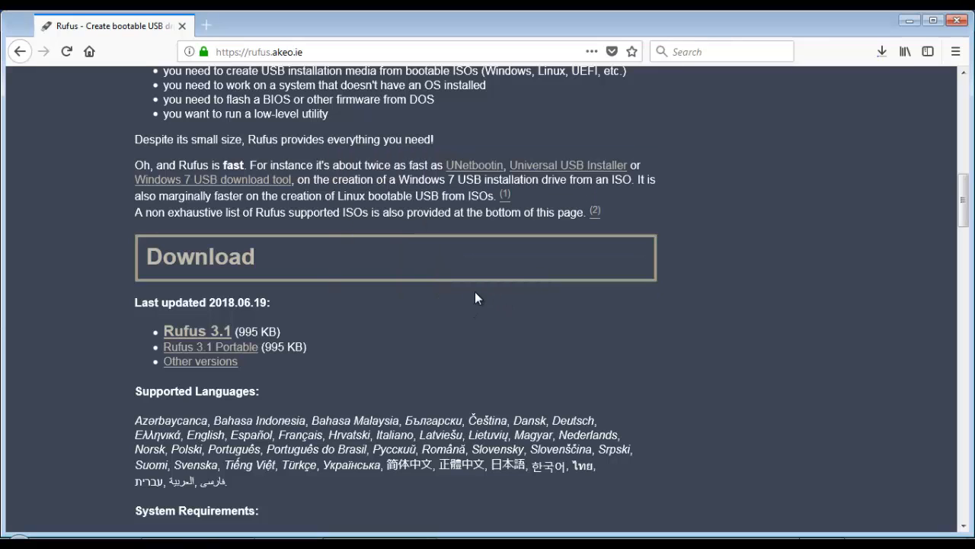
Step: Run the downloaded rufus-3.1.exe, allow it past the security warning, and reposition its window
click(882, 52)
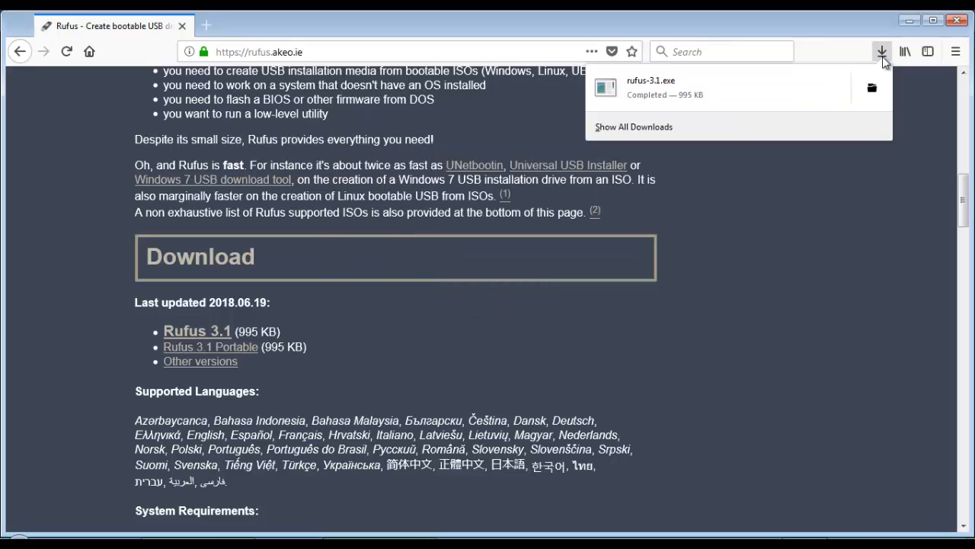
click(770, 90)
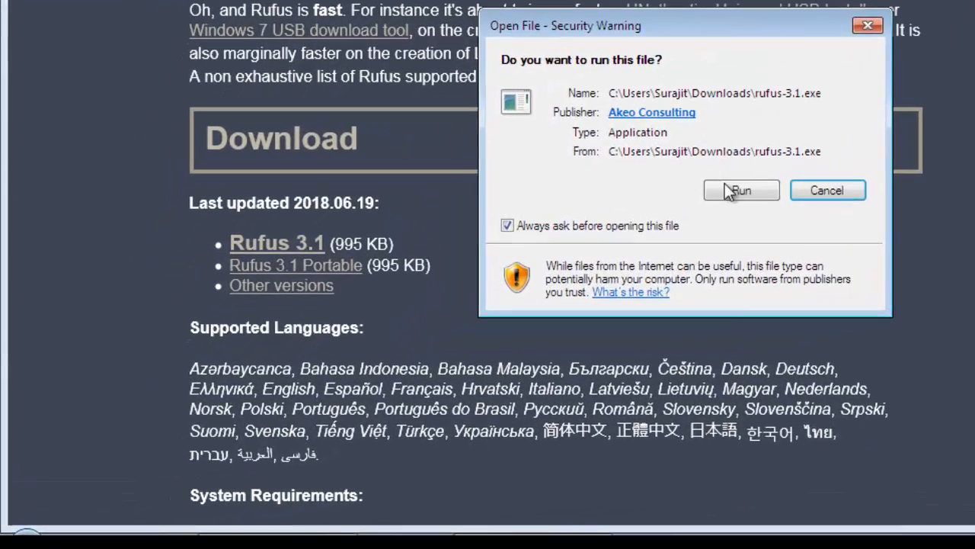
click(520, 290)
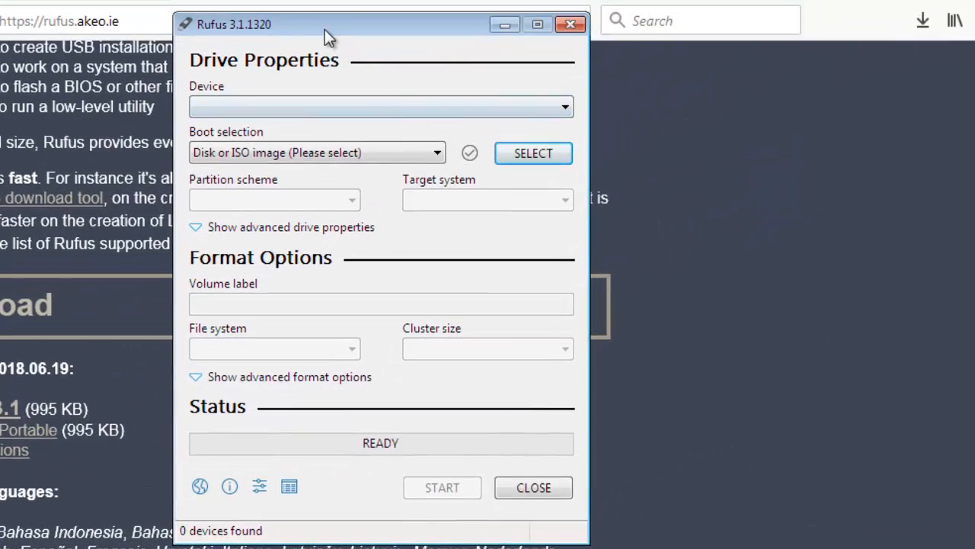
drag(325, 29, 345, 97)
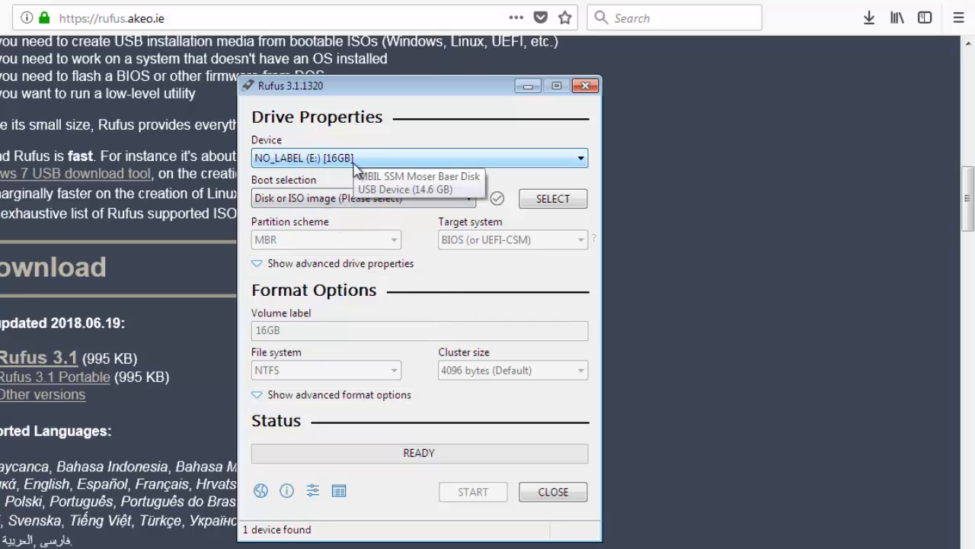
Step: Load ubuntu-18.04-desktop-amd64.iso from the More folder on the Desktop as the disk or ISO boot image
click(318, 201)
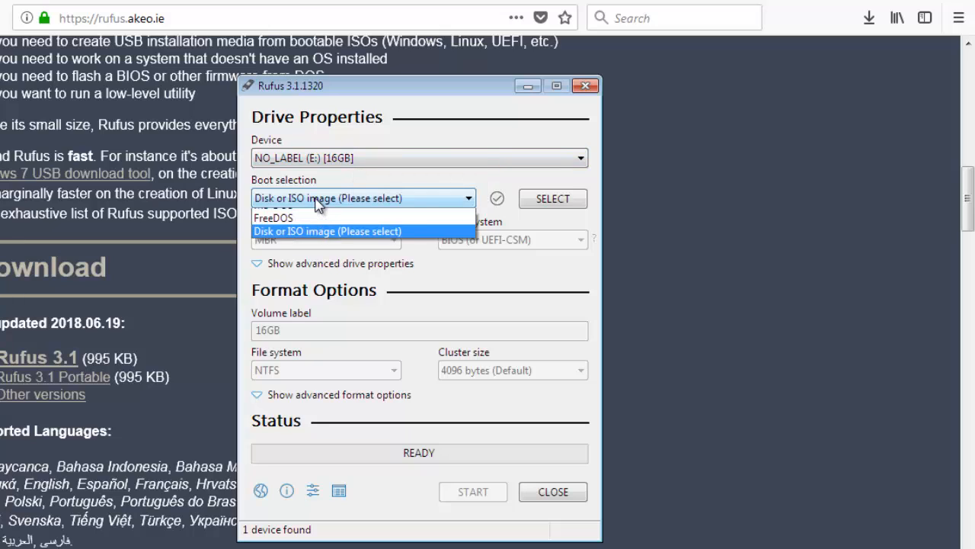
click(322, 203)
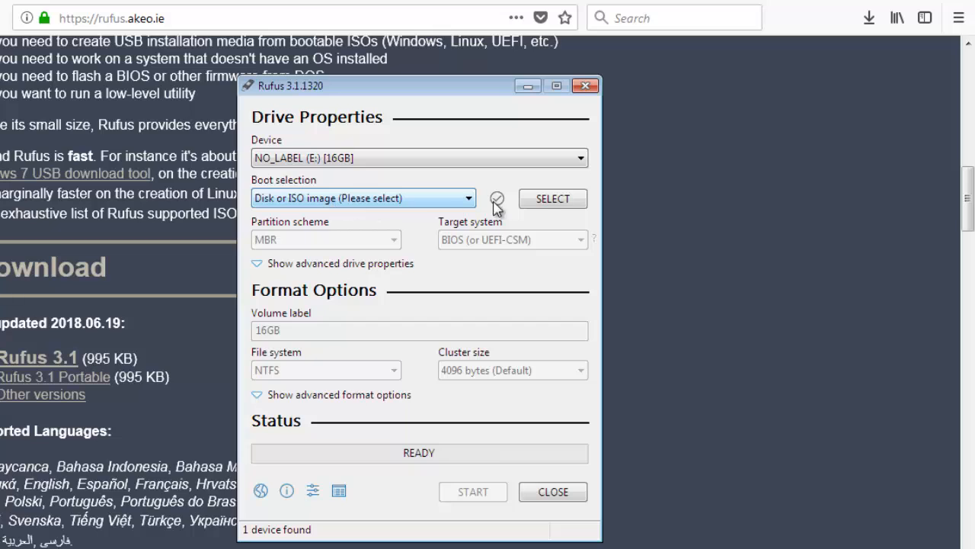
click(547, 204)
click(546, 202)
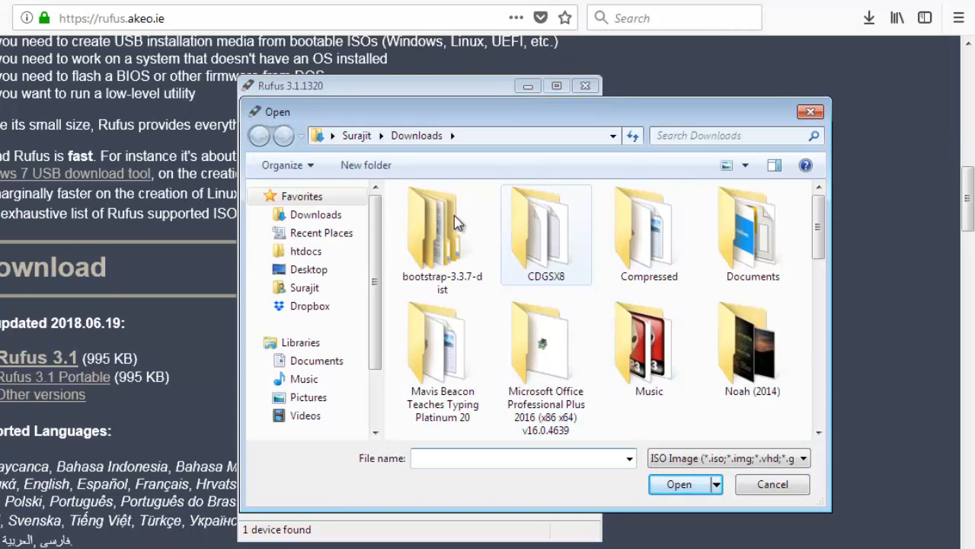
click(309, 271)
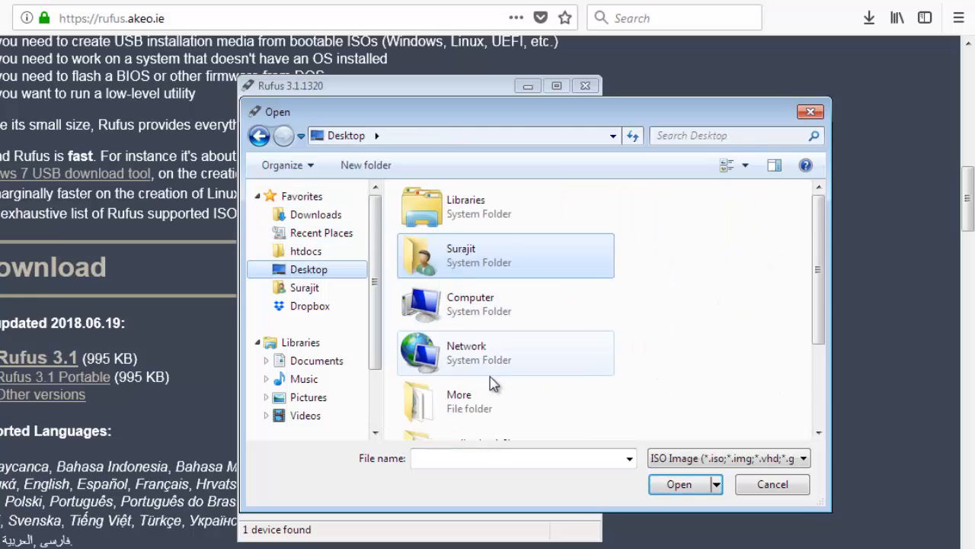
scroll(540, 332, down, 3)
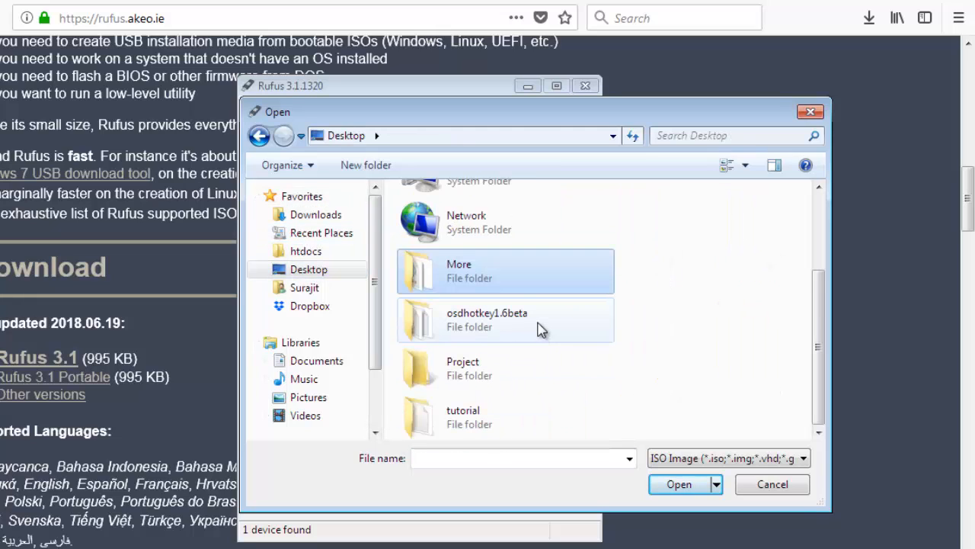
double_click(508, 285)
scroll(535, 286, down, 3)
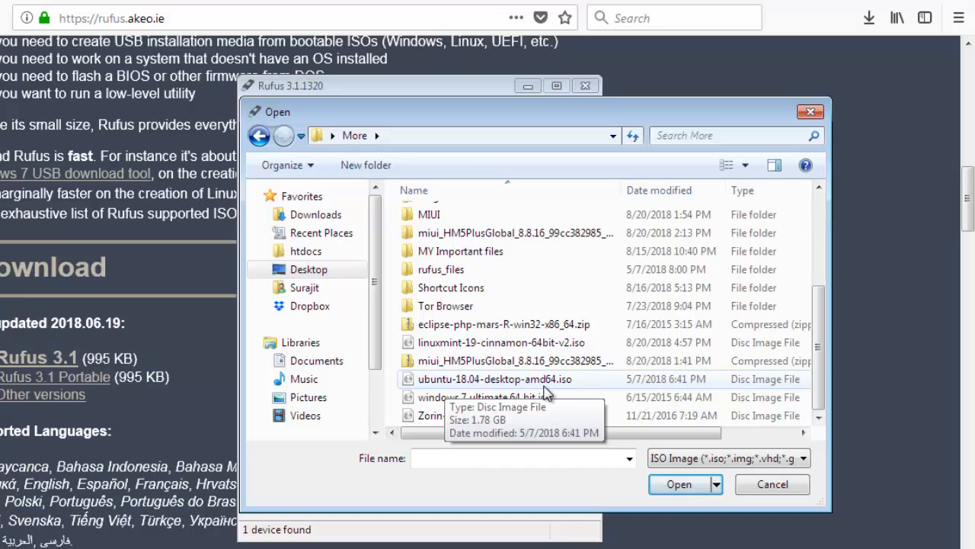
click(512, 381)
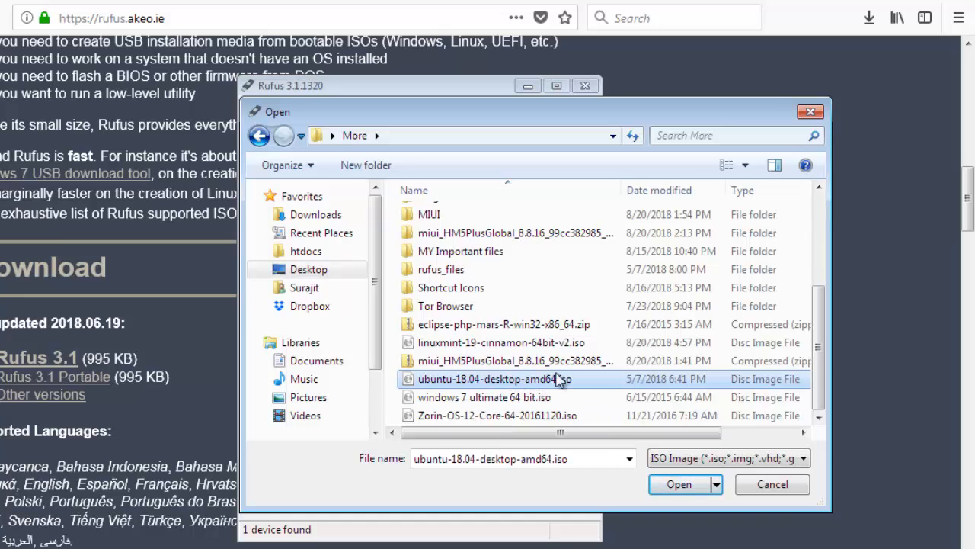
click(681, 486)
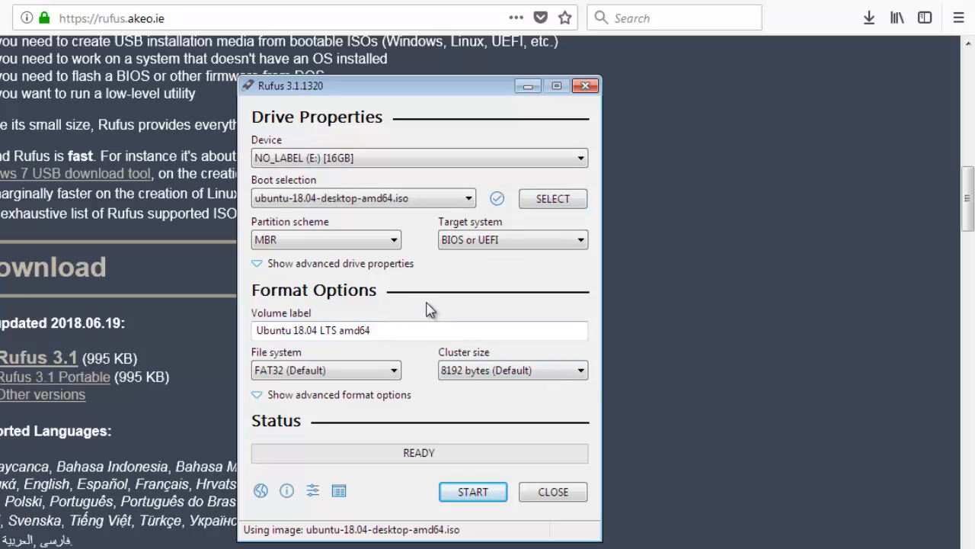
Step: Keep FAT32 (Default) as the file system and start creating the drive, agreeing to download the required Syslinux files
click(298, 371)
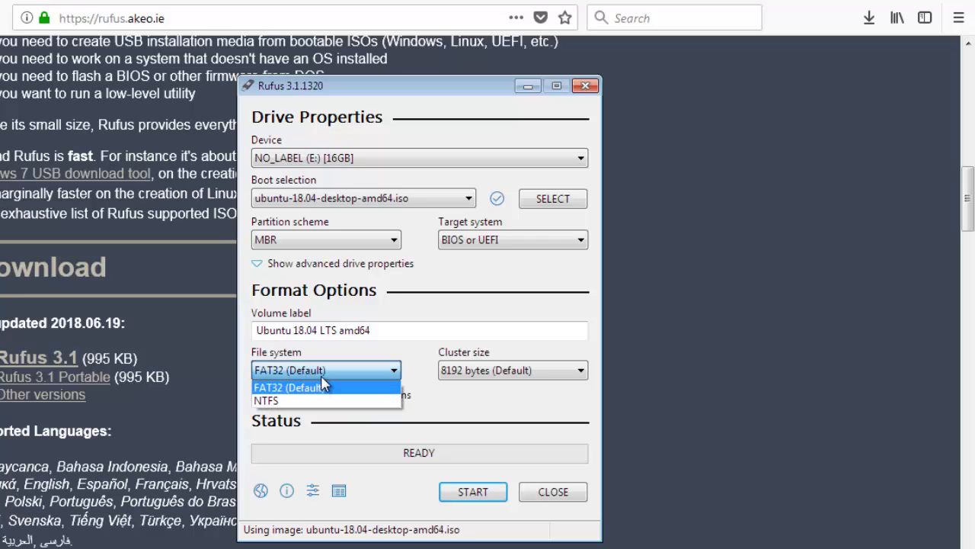
click(322, 387)
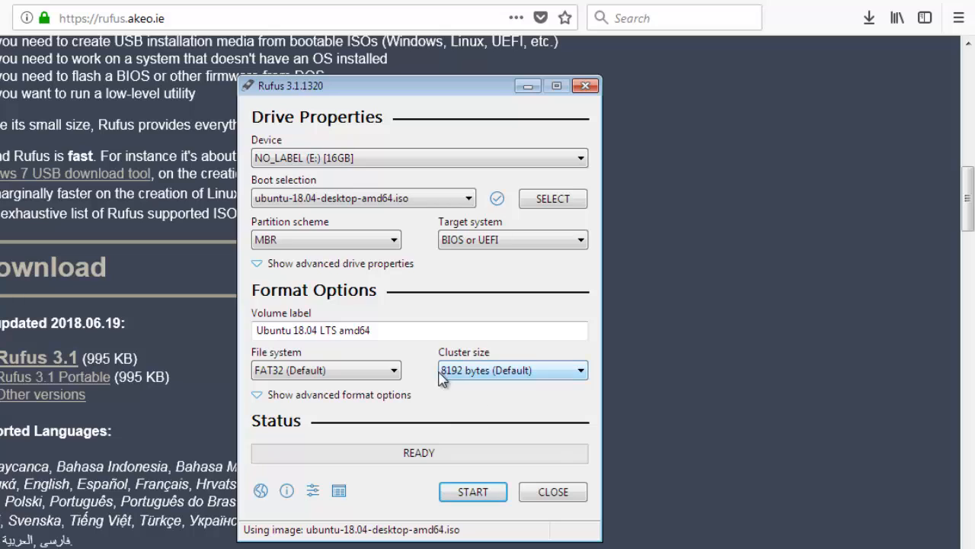
click(473, 492)
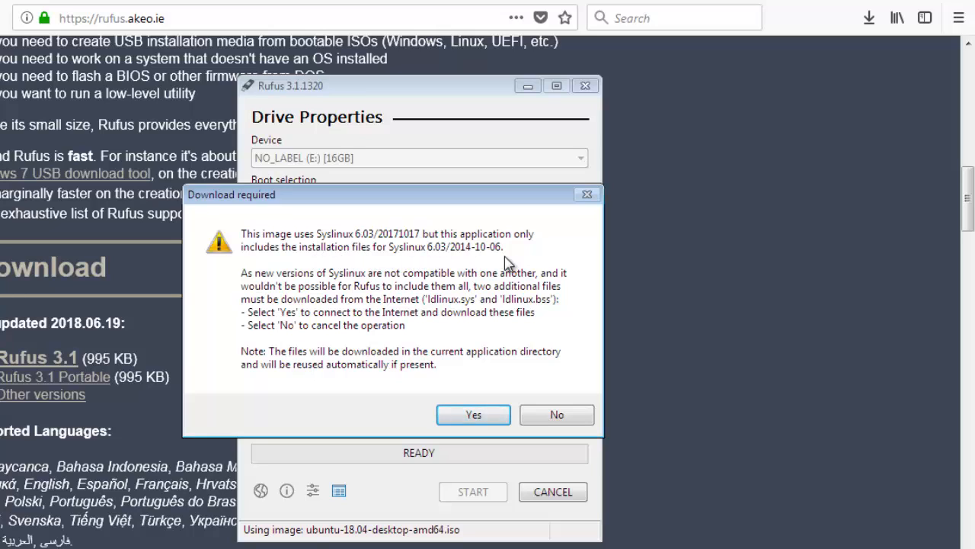
click(470, 416)
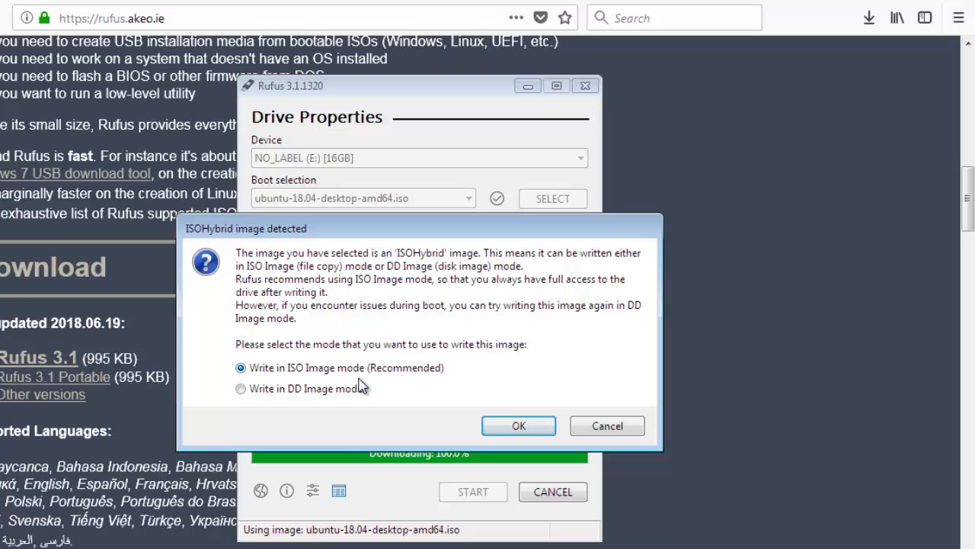
Step: Write the image in the recommended ISO Image mode and accept erasing all data on the 16 GB E: drive
click(510, 428)
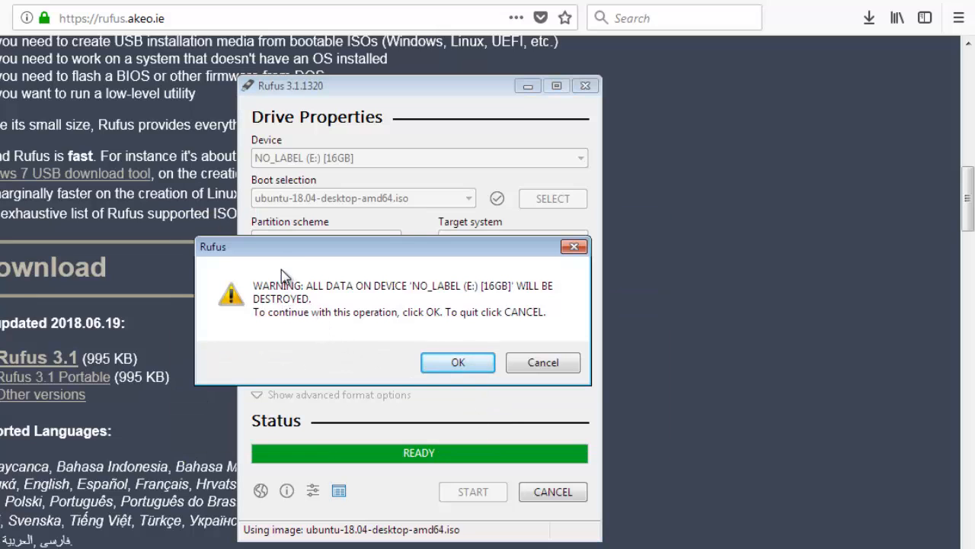
drag(278, 248, 281, 210)
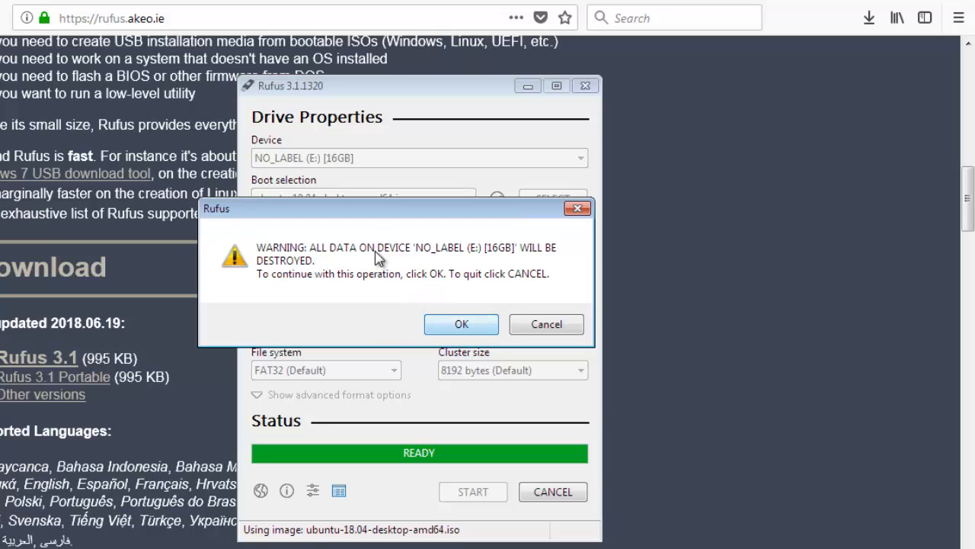
drag(375, 218, 393, 208)
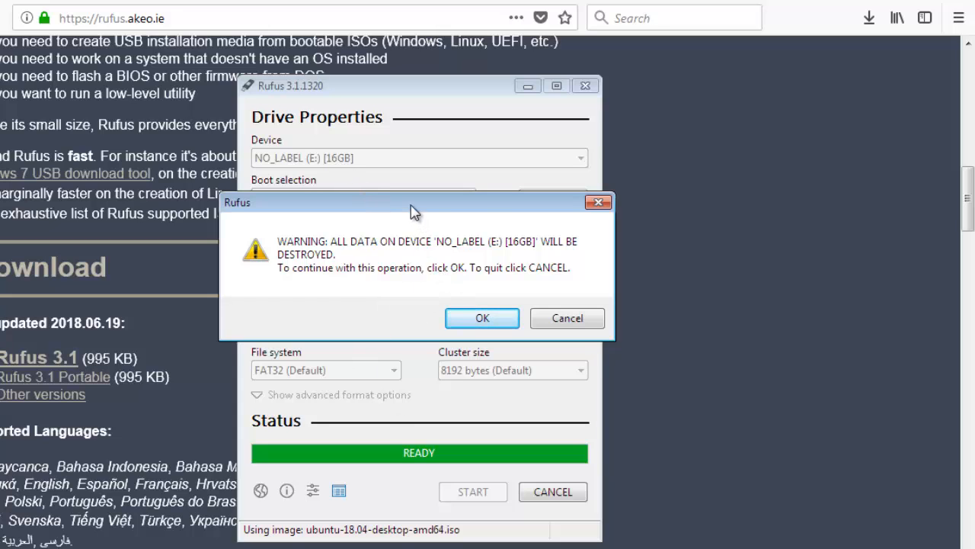
mouse_move(411, 209)
mouse_down()
mouse_move(541, 305)
mouse_move(432, 383)
mouse_move(404, 193)
mouse_move(418, 196)
mouse_up()
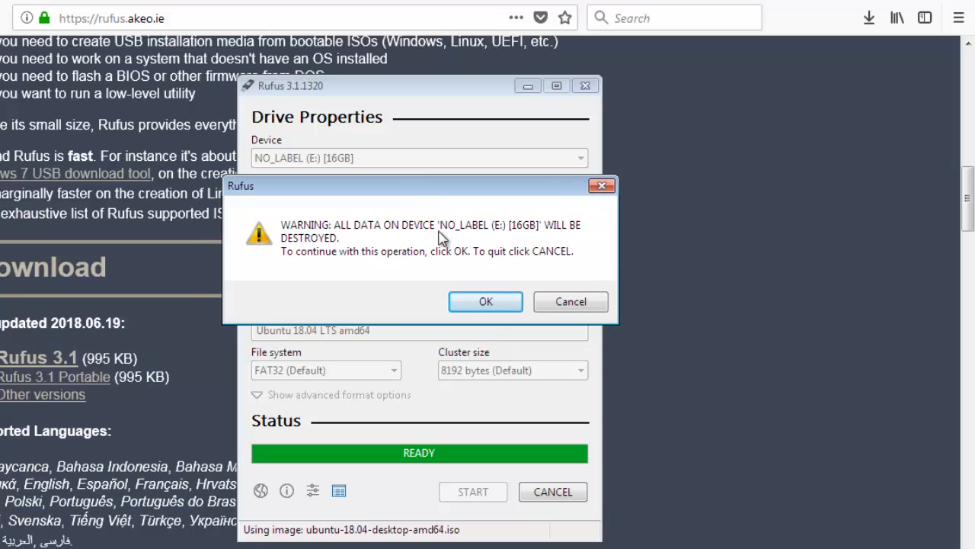
click(486, 302)
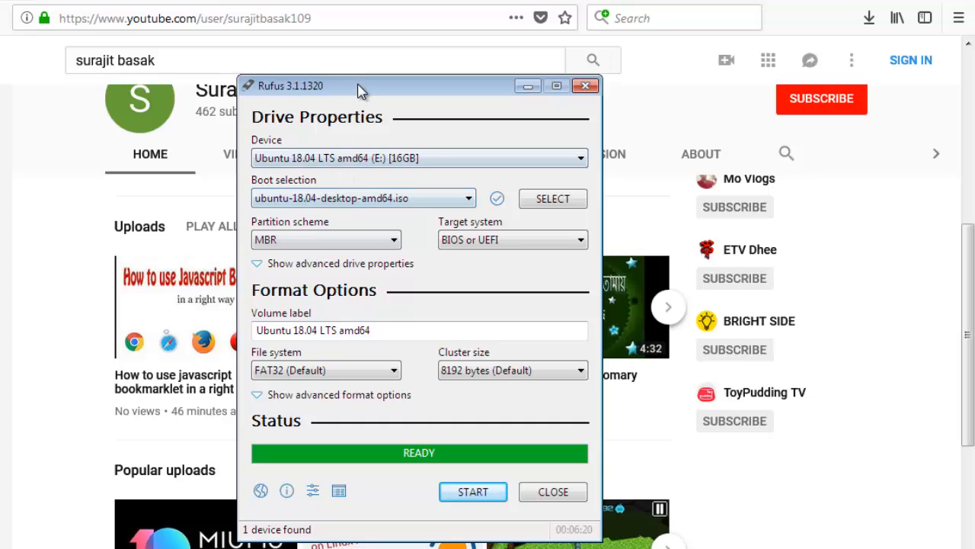
Step: Close Rufus and open the UBUNTU 18_0 (E:) drive in Windows Explorer to inspect its files
drag(358, 80, 291, 51)
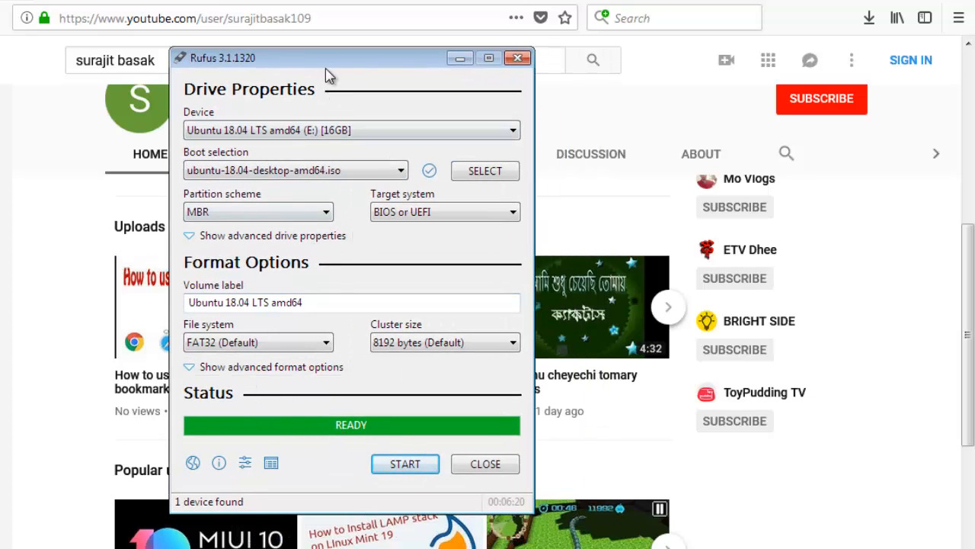
click(484, 464)
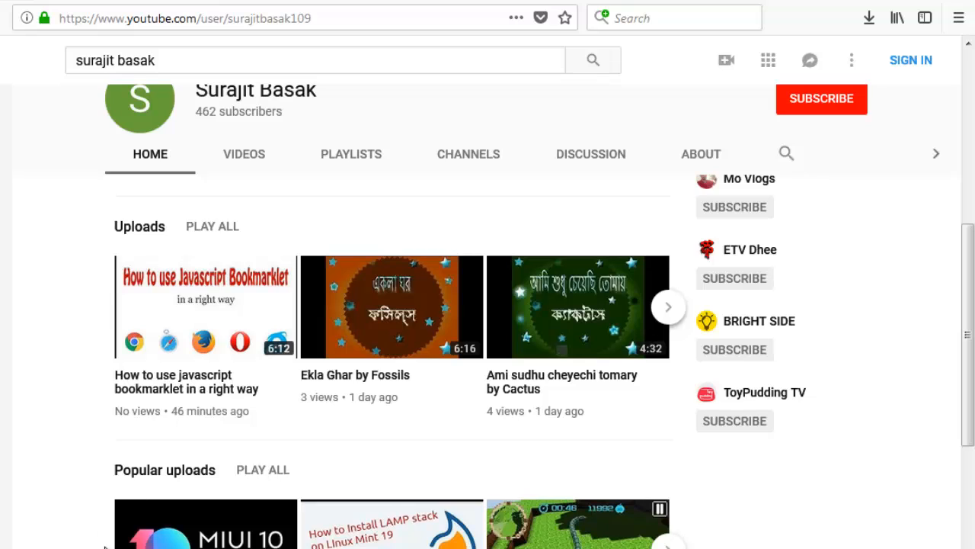
click(2, 547)
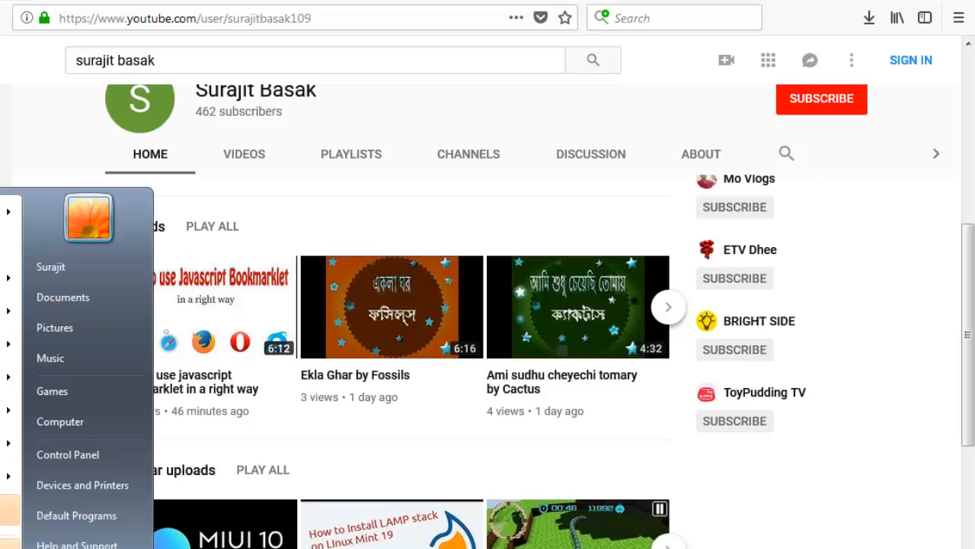
click(72, 419)
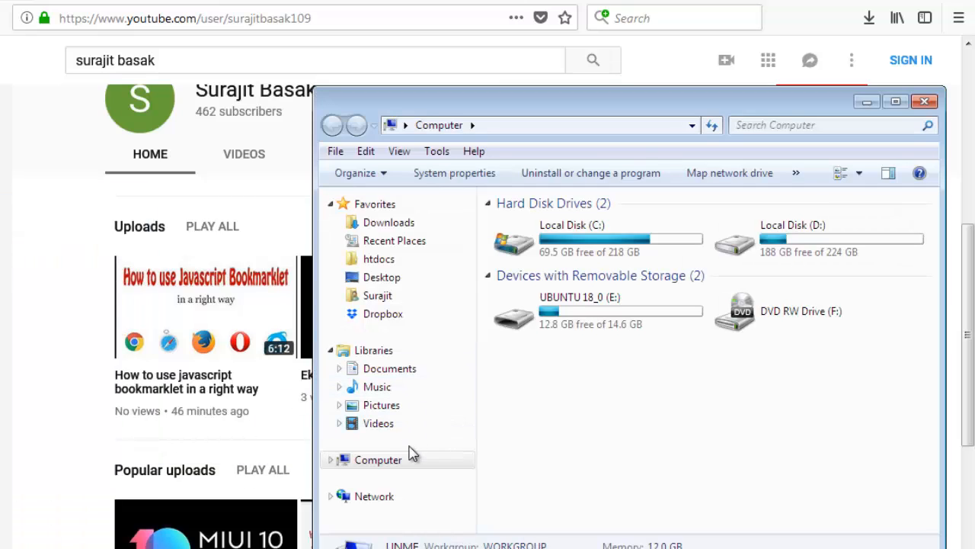
click(405, 457)
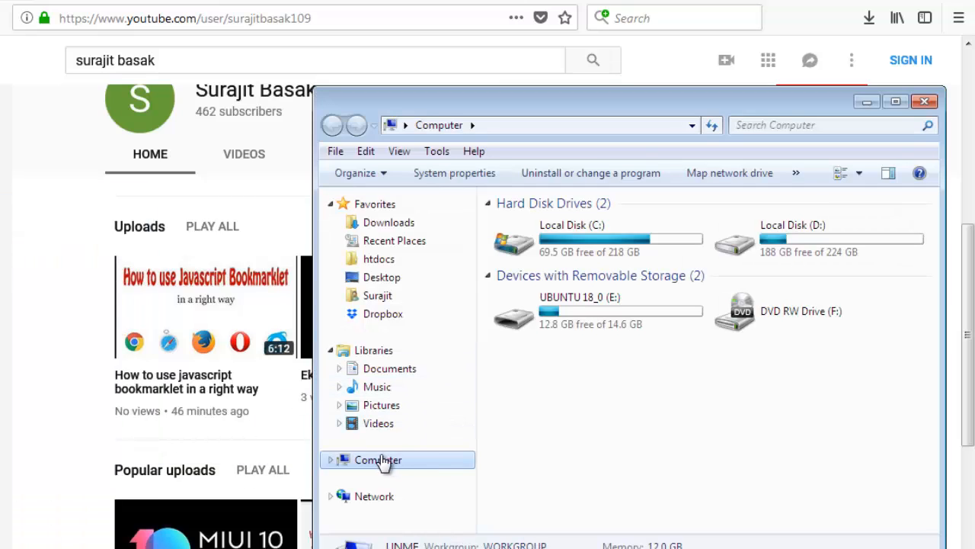
double_click(571, 318)
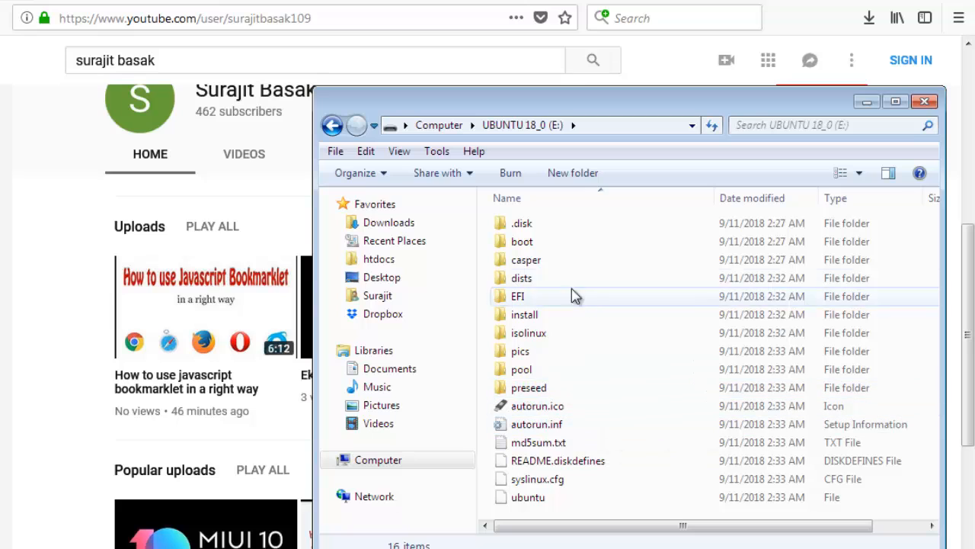